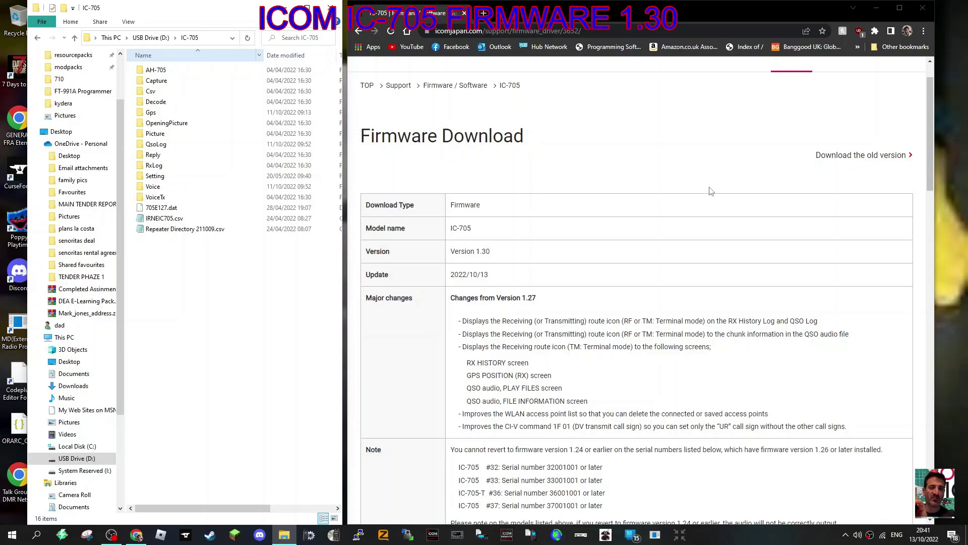
scroll(709, 191, down, 5)
scroll(710, 227, down, 3)
scroll(745, 253, up, 7)
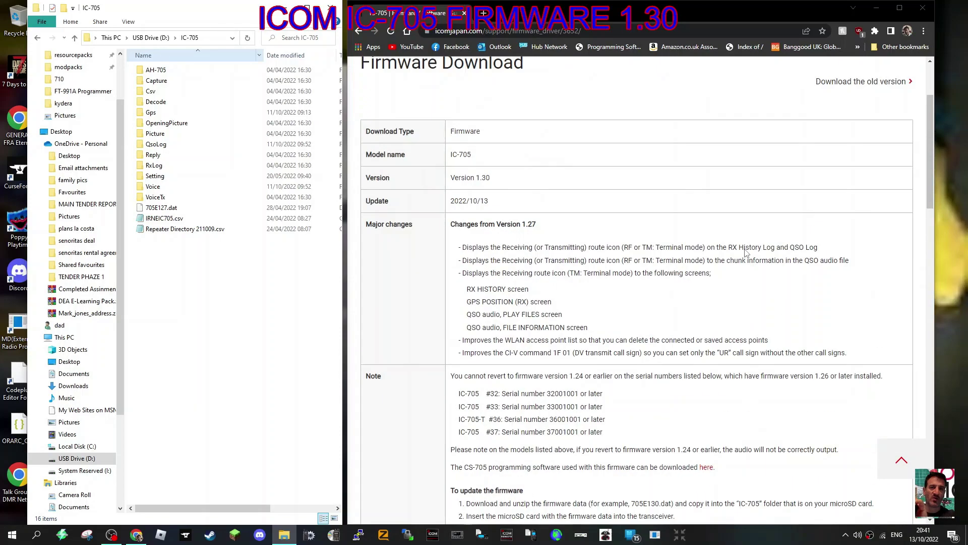
scroll(746, 254, up, 1)
scroll(581, 271, down, 2)
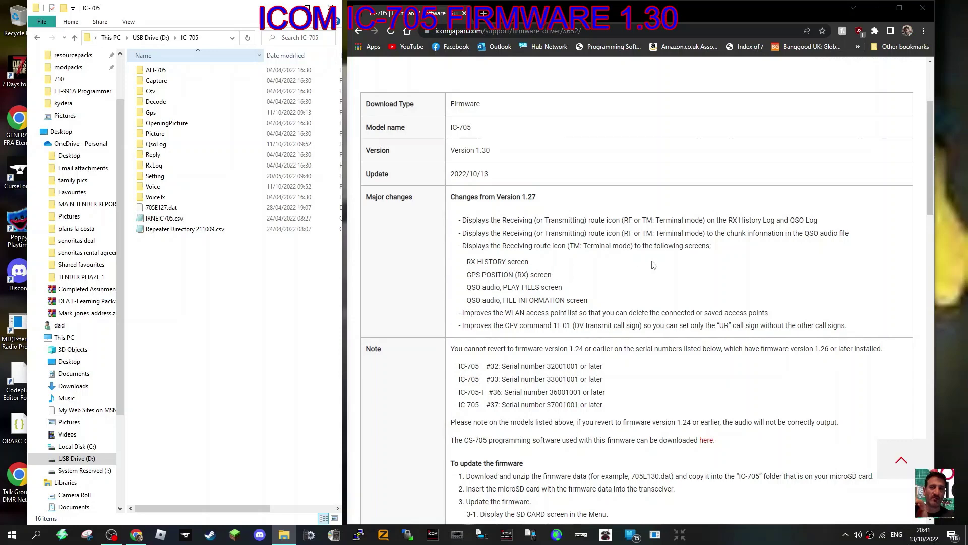
scroll(653, 264, down, 1)
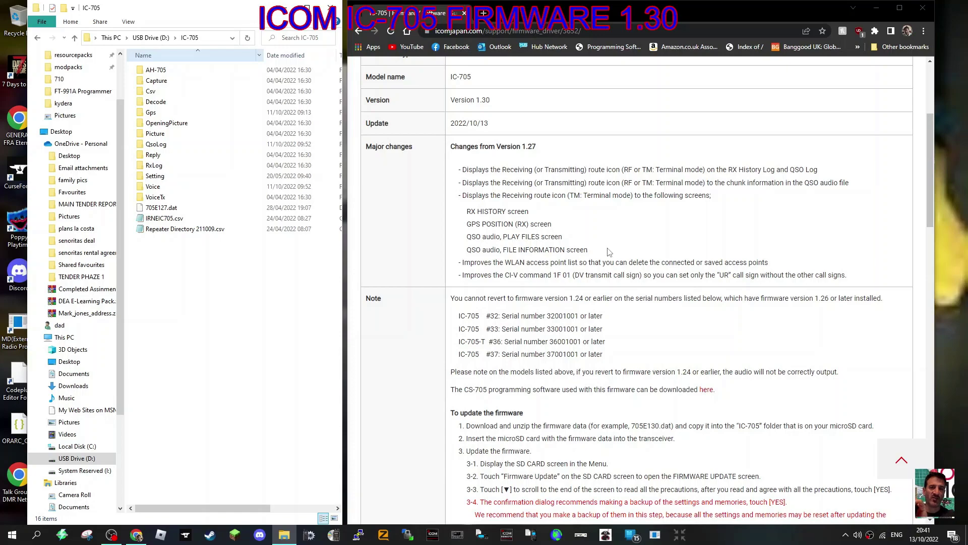
scroll(609, 250, up, 1)
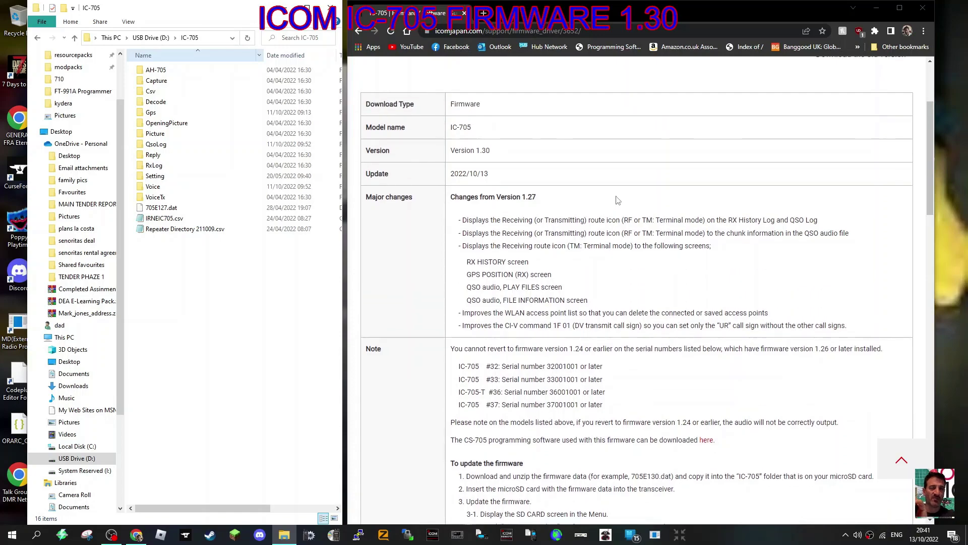
scroll(616, 200, up, 3)
scroll(617, 200, down, 5)
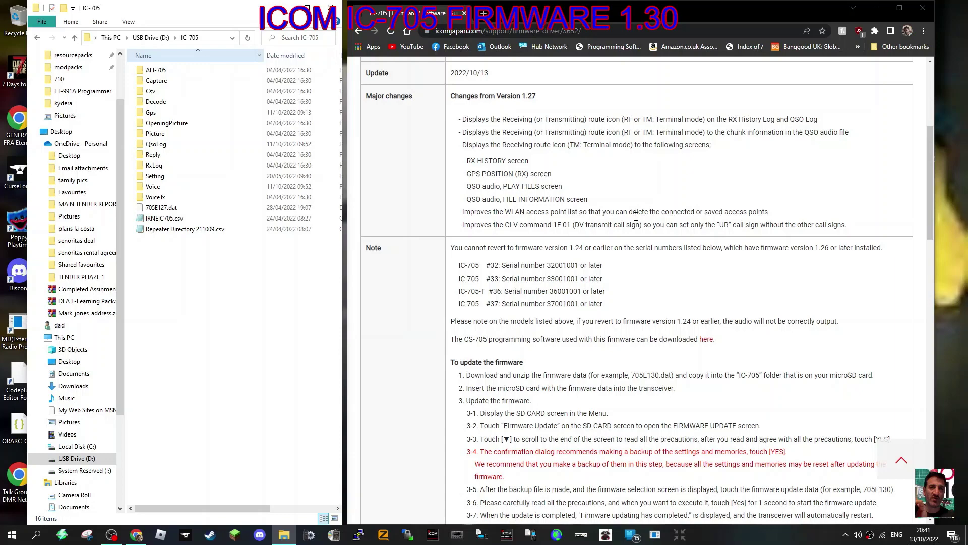
scroll(616, 200, down, 5)
scroll(616, 200, down, 5)
scroll(643, 244, down, 4)
scroll(643, 244, down, 1)
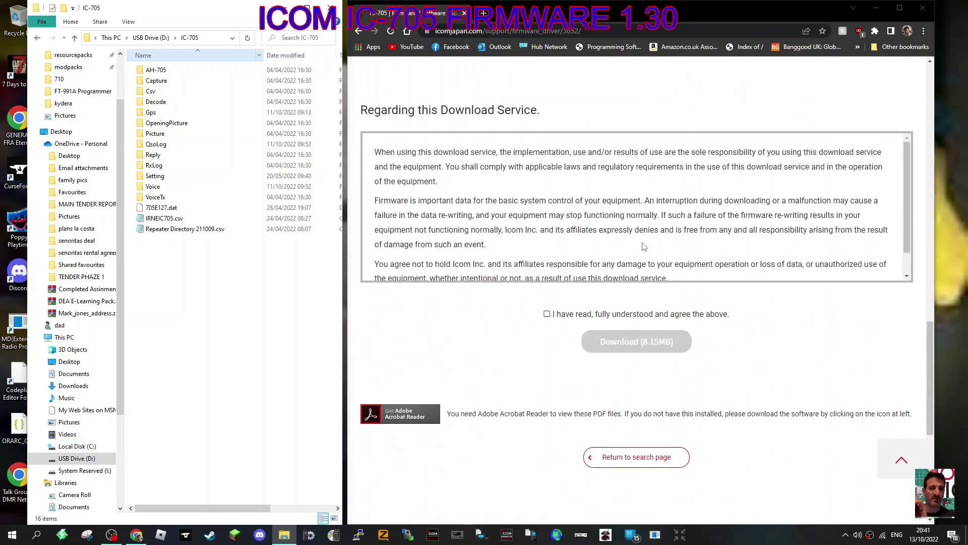
- Agree to the terms and download the IC-705 firmware 1.30 archive (8.15MB)
click(547, 314)
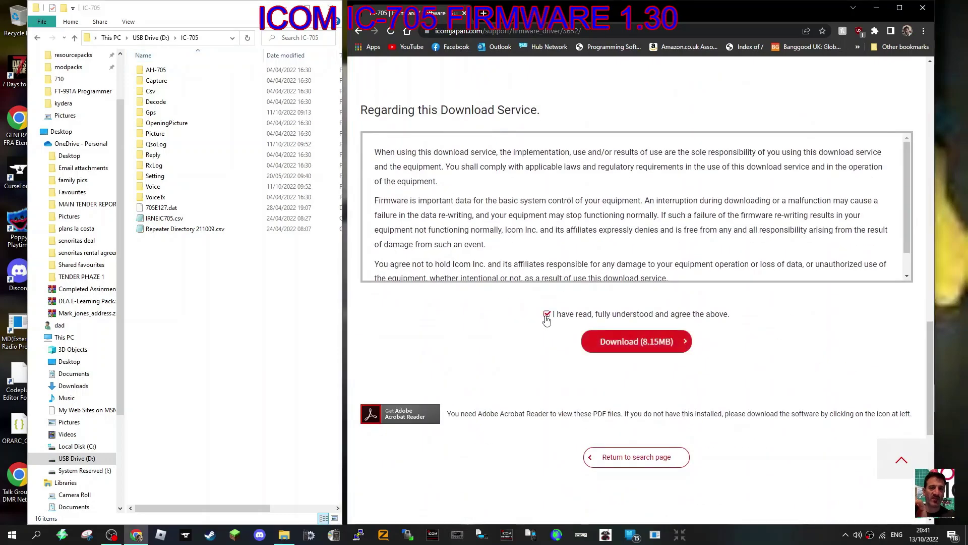
click(633, 342)
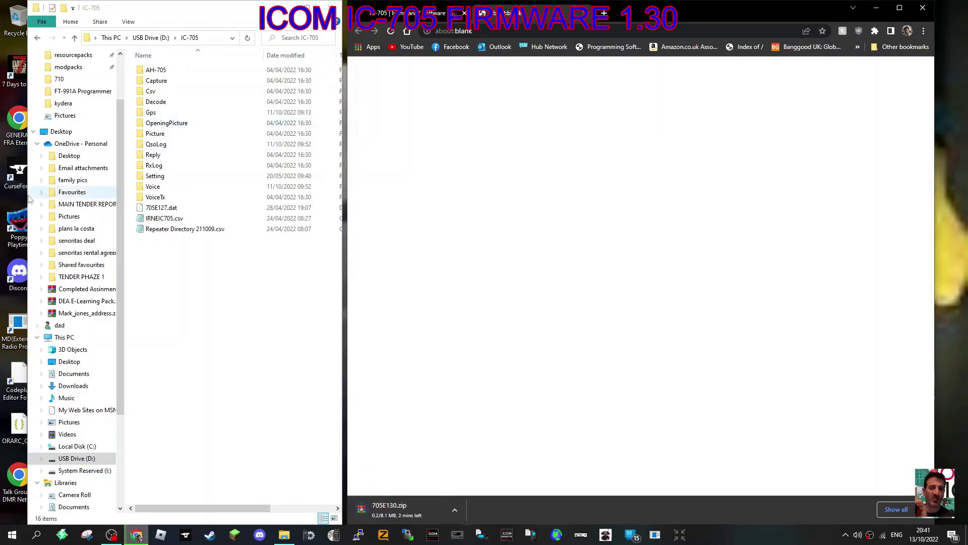
drag(24, 199, 10, 199)
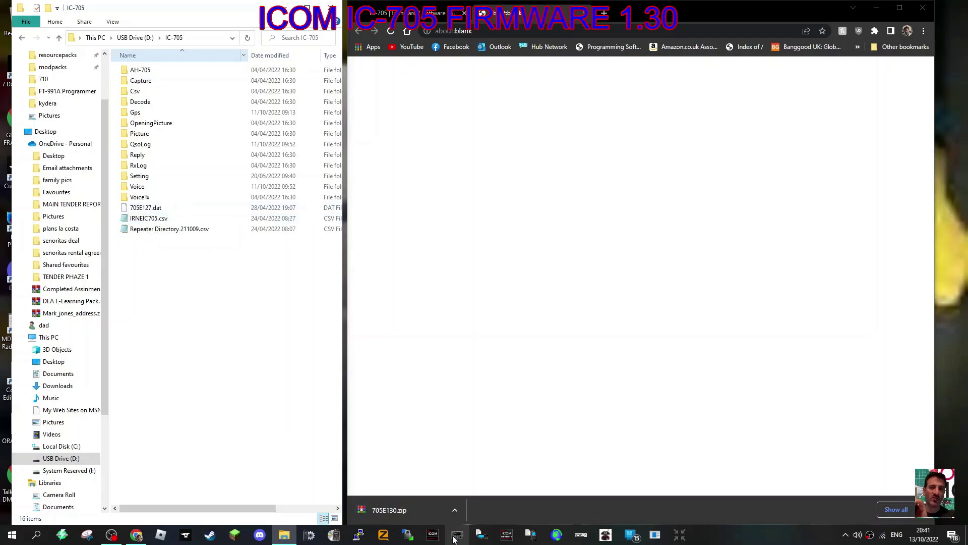
- Open 705E130.zip in WinRAR, dismiss the licence reminder, and place it beside the SD card folder
click(390, 511)
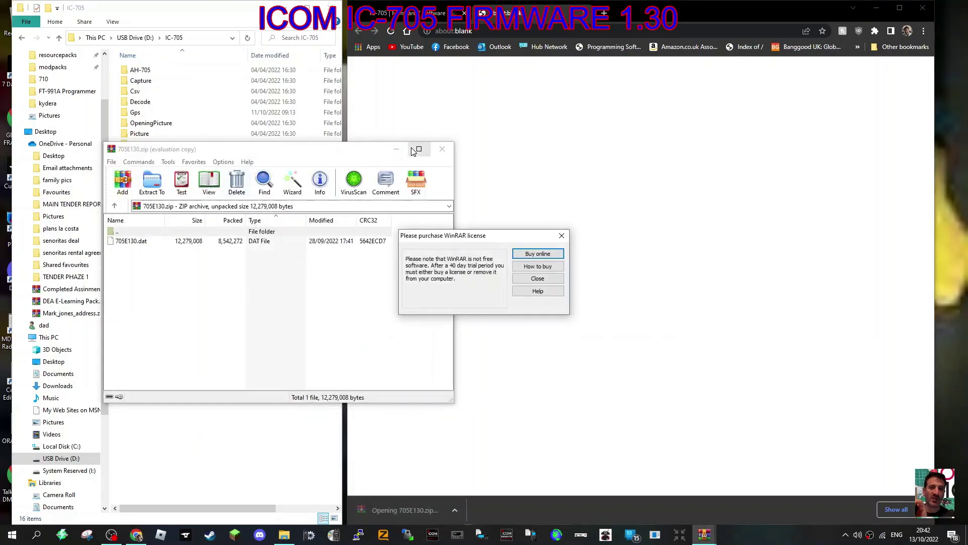
click(567, 236)
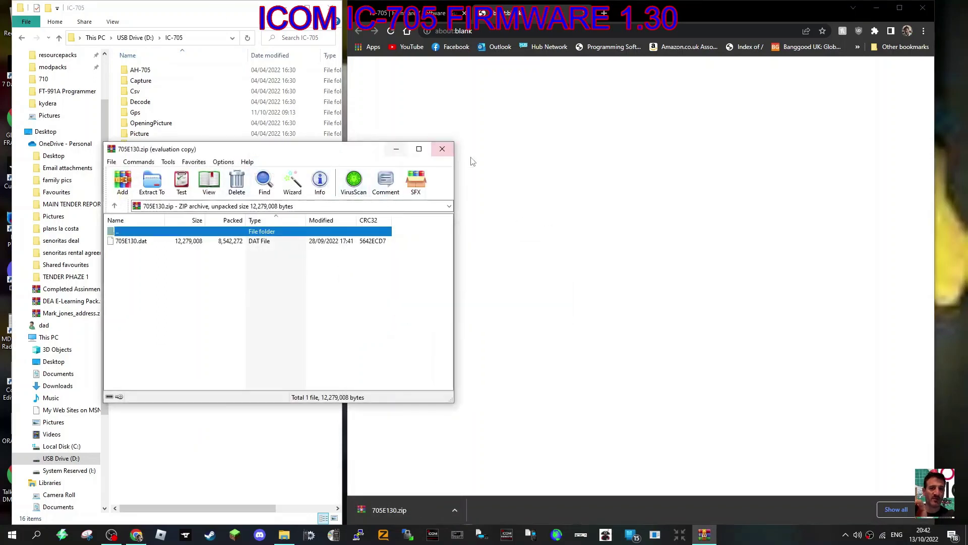
drag(330, 151, 636, 149)
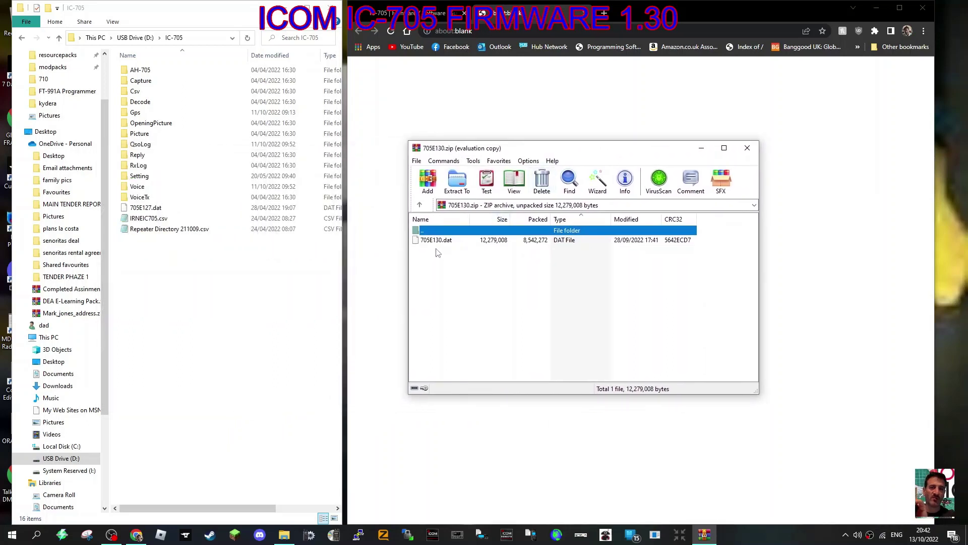
- Copy 705E130.dat into the SD card's IC-705 folder and check that it arrived
drag(446, 240, 436, 240)
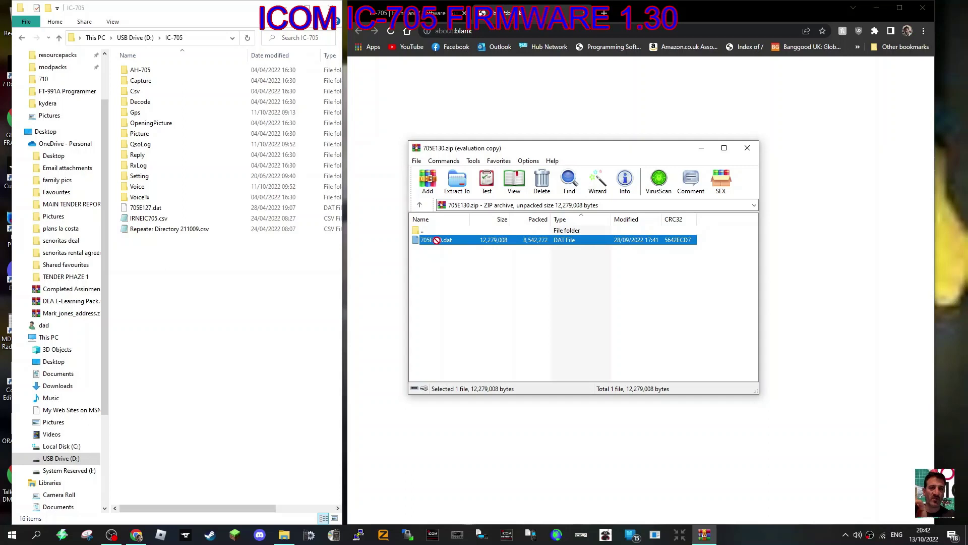
drag(152, 272, 152, 271)
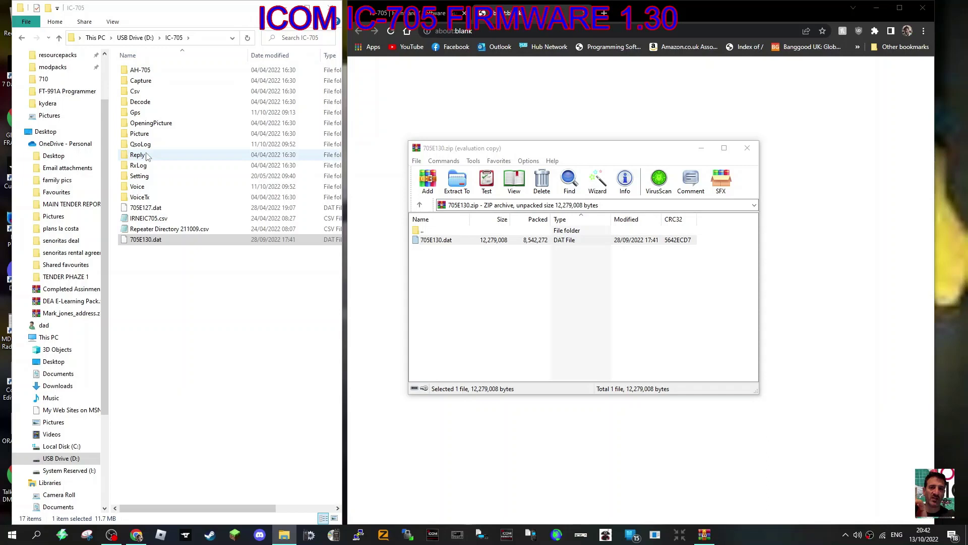
click(154, 240)
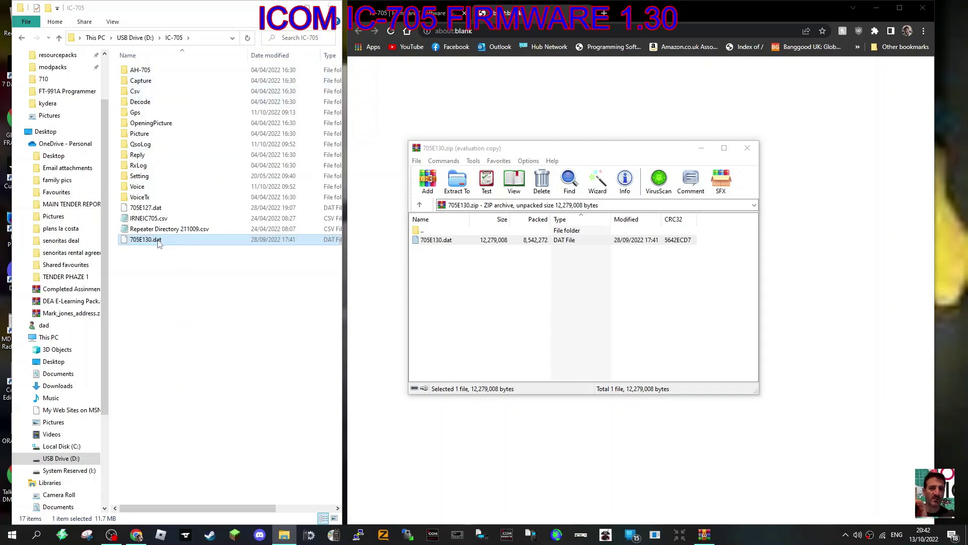